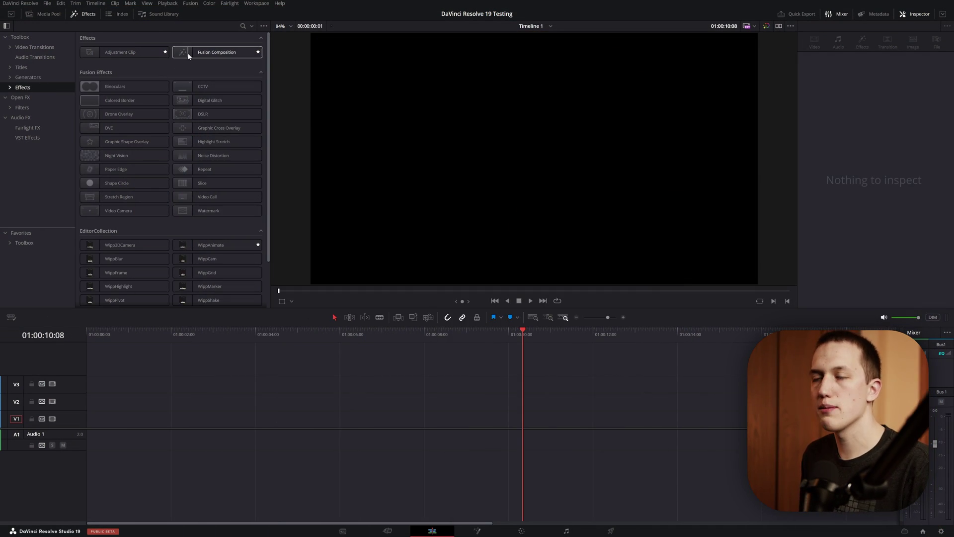
- Place a Fusion Composition on V1 and open it on the Fusion page
drag(188, 56, 90, 427)
key(shift+5)
- Add a Text node and enter 'Word by Word' and 'Line by Line' on two lines
drag(217, 308, 441, 404)
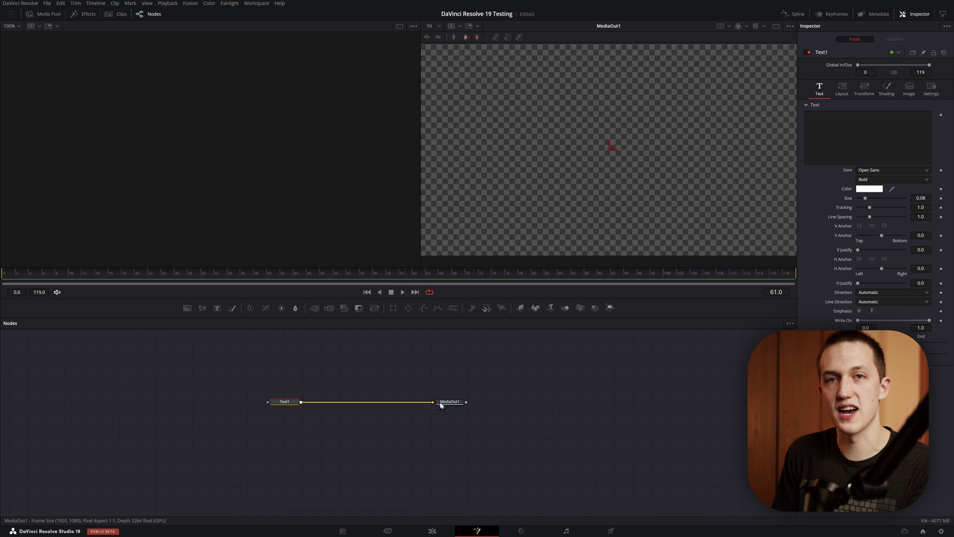
click(868, 138)
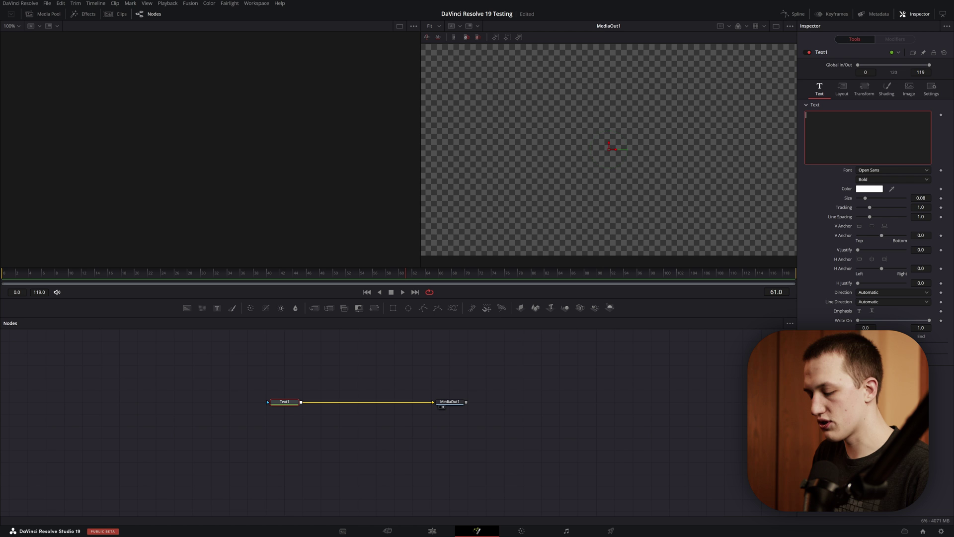
text(Word by Word)
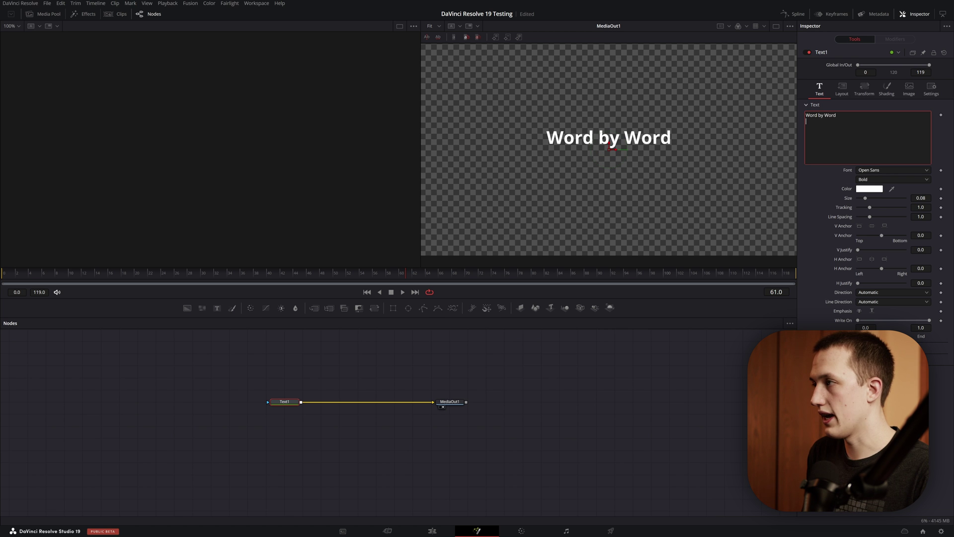
key(Return)
text(Line by Line)
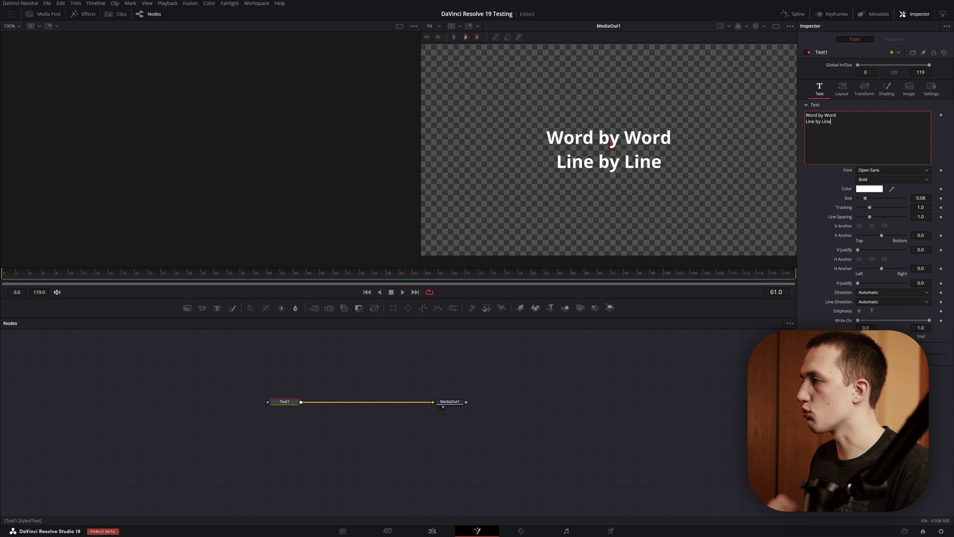
- Add a Follower set to transform Words, with Offset Y at 0.103 on frame 30
right_click(826, 140)
click(844, 185)
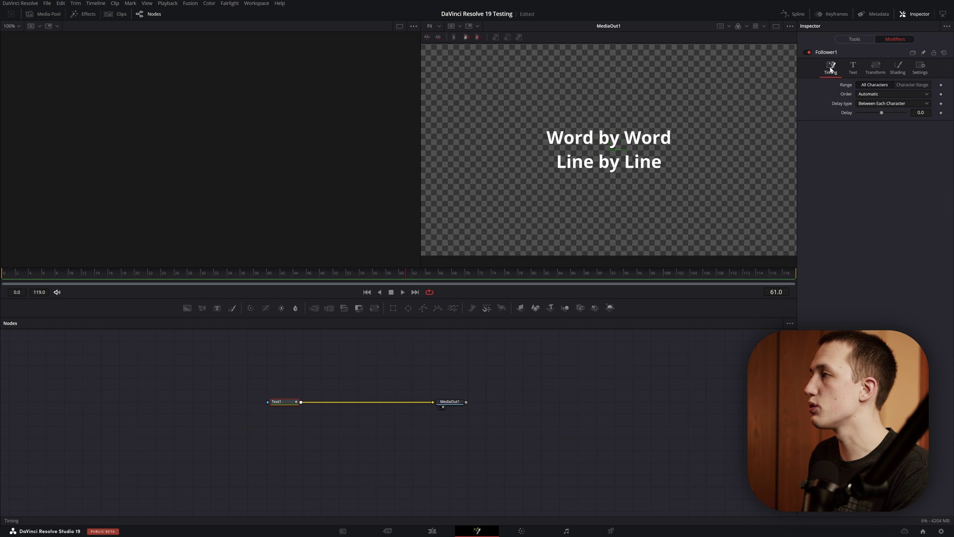
click(871, 68)
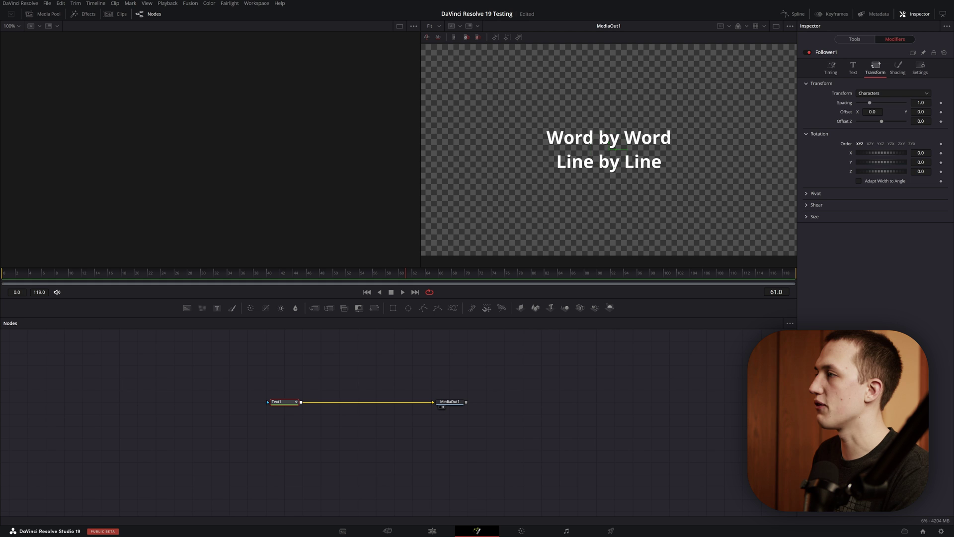
click(869, 94)
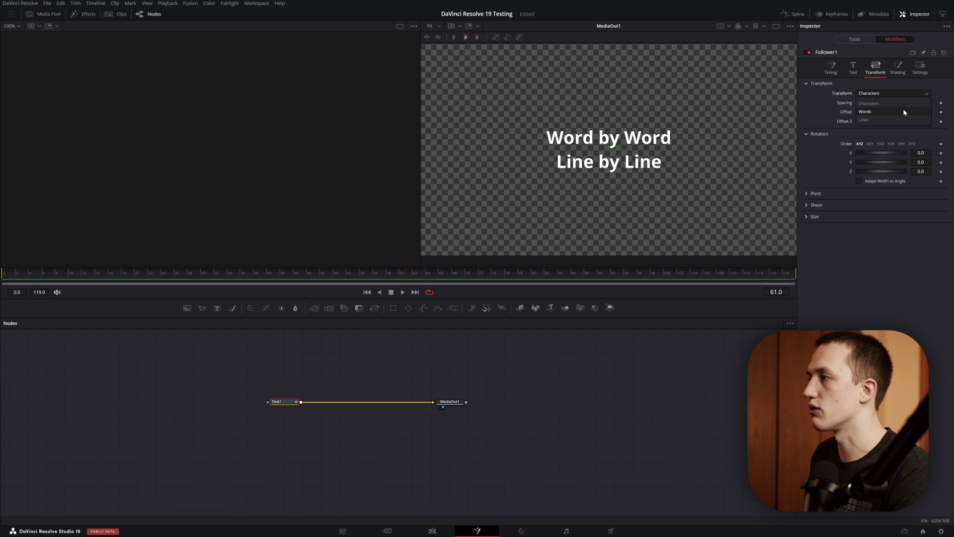
click(903, 112)
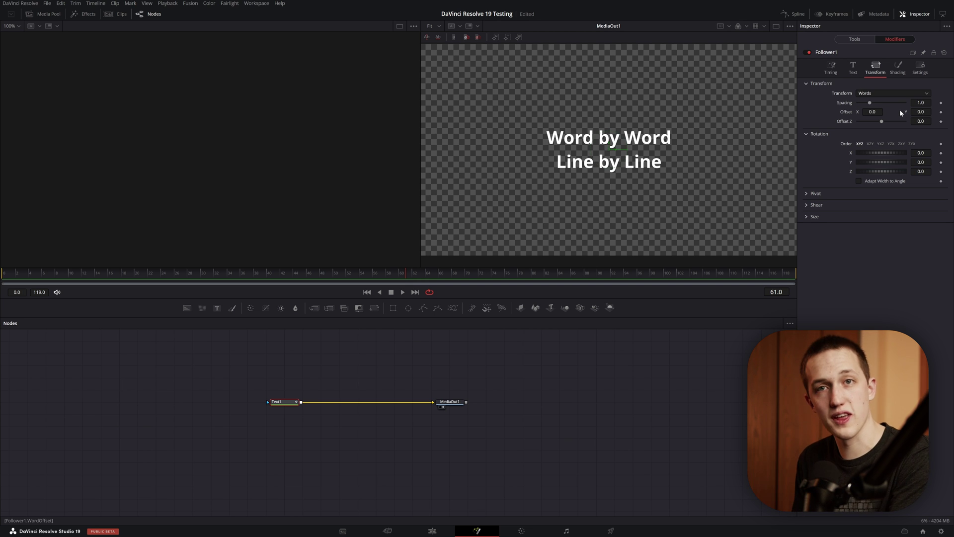
click(201, 272)
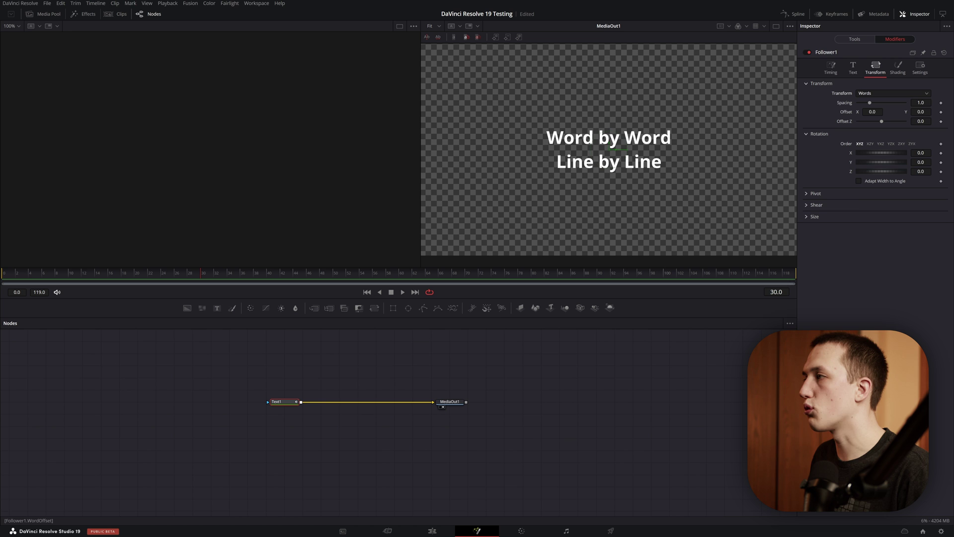
drag(920, 112, 901, 111)
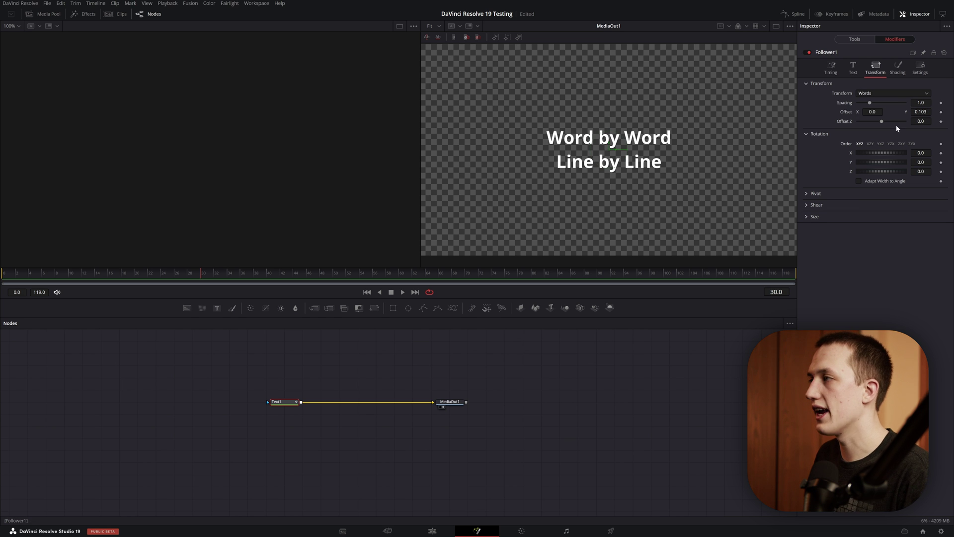
- Keyframe Offset Y at 0 on frame 30 and about -0.336 at frame 0, then preview
click(941, 112)
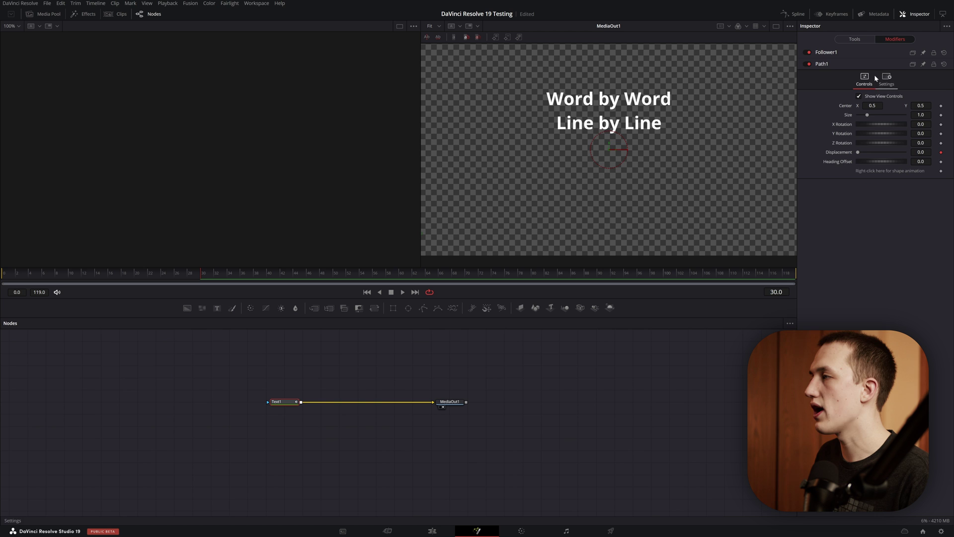
click(856, 55)
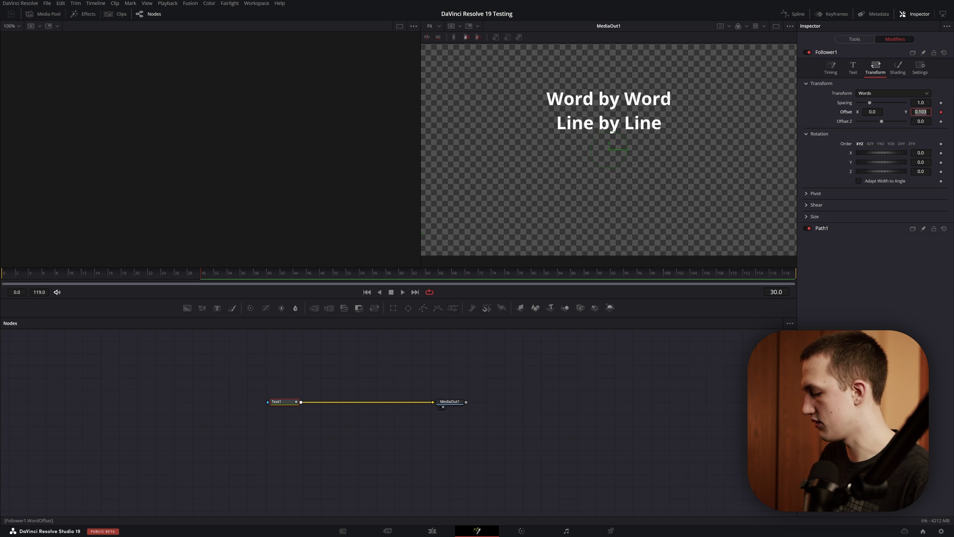
key(Tab)
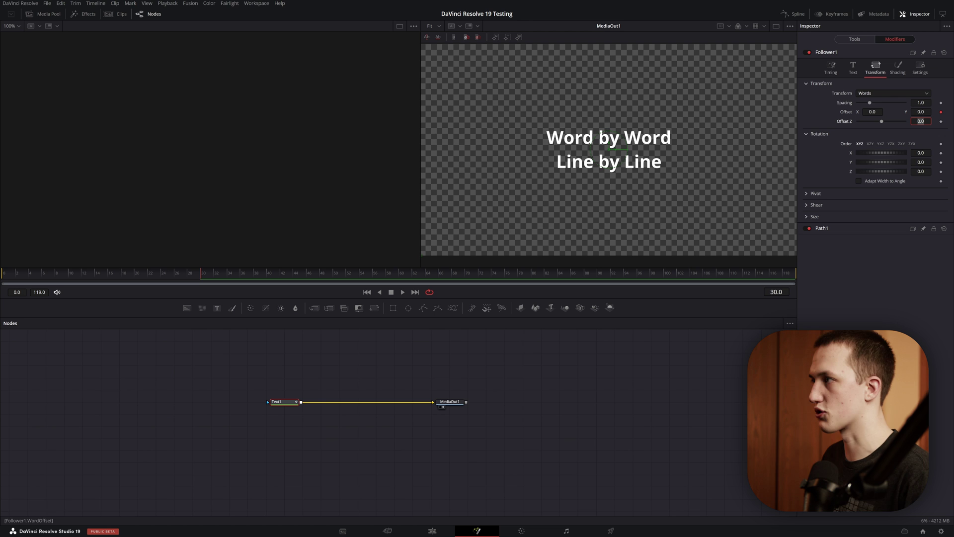
drag(197, 273, 38, 281)
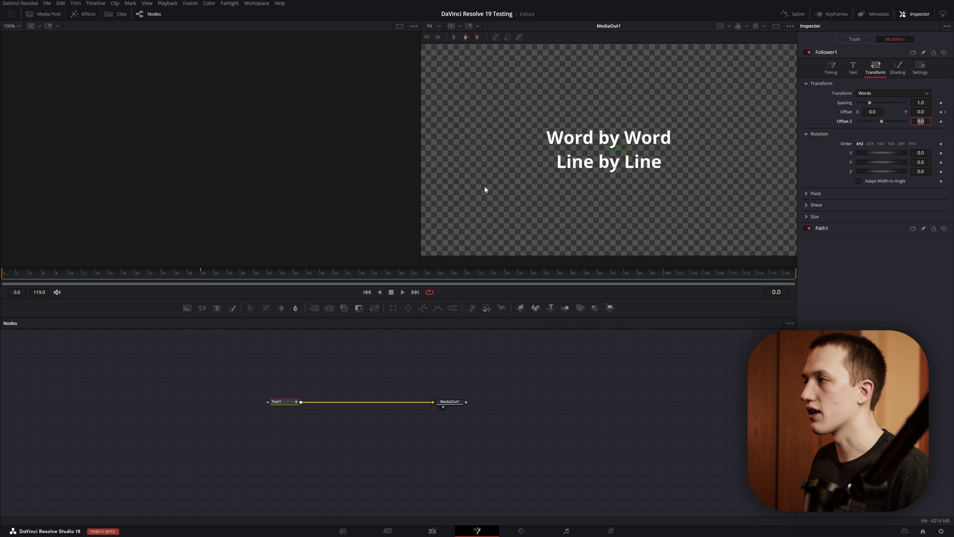
drag(921, 112, 837, 112)
key(space)
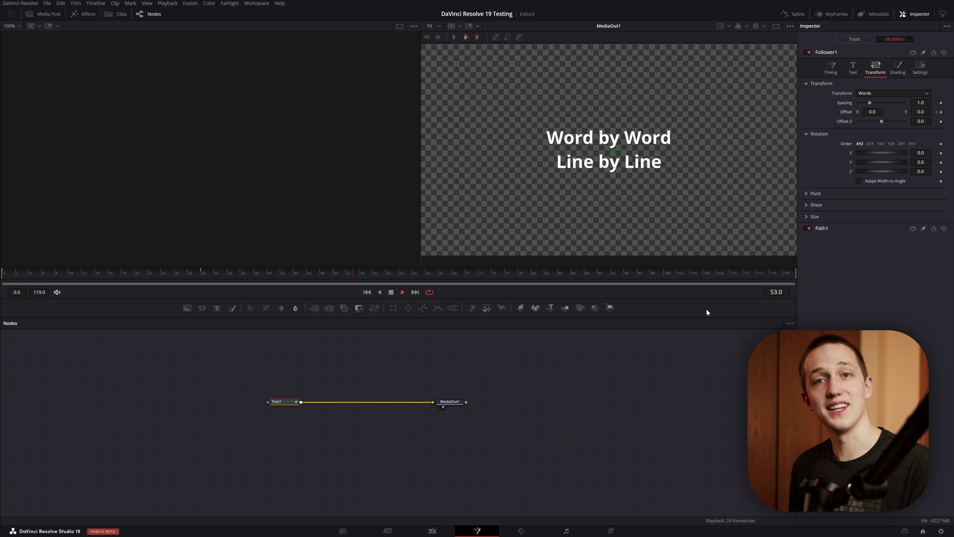
key(space)
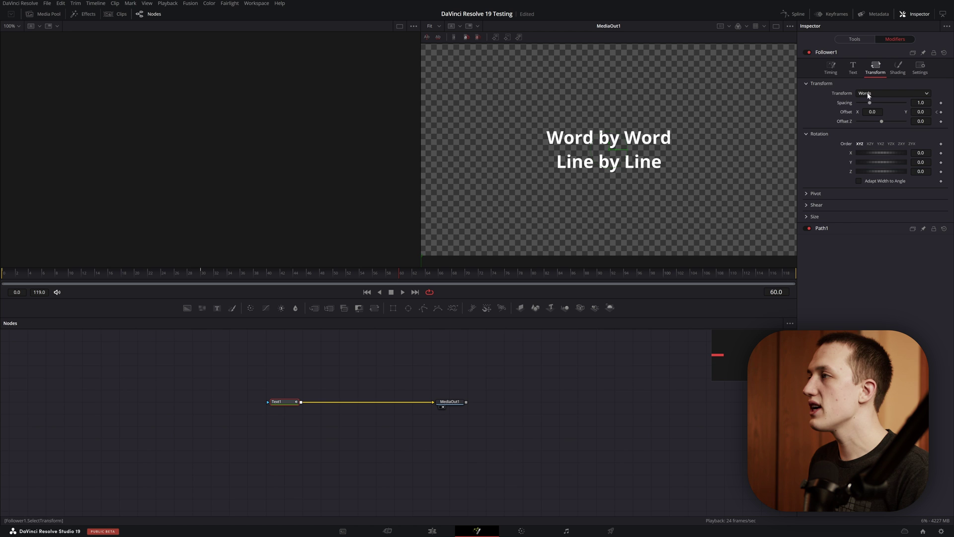
- Set the Follower Timing Delay to 1.0 and play back the staggered rise
click(838, 73)
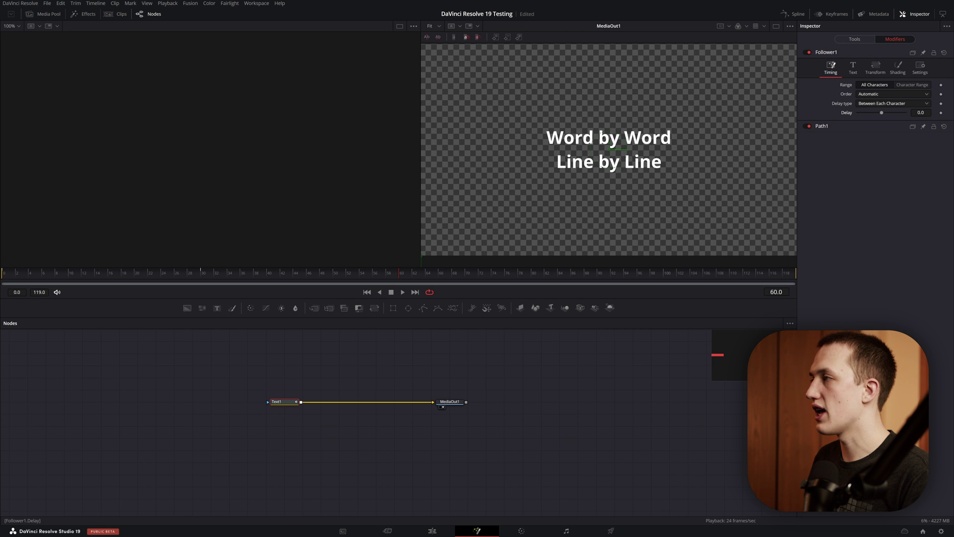
drag(920, 113, 914, 113)
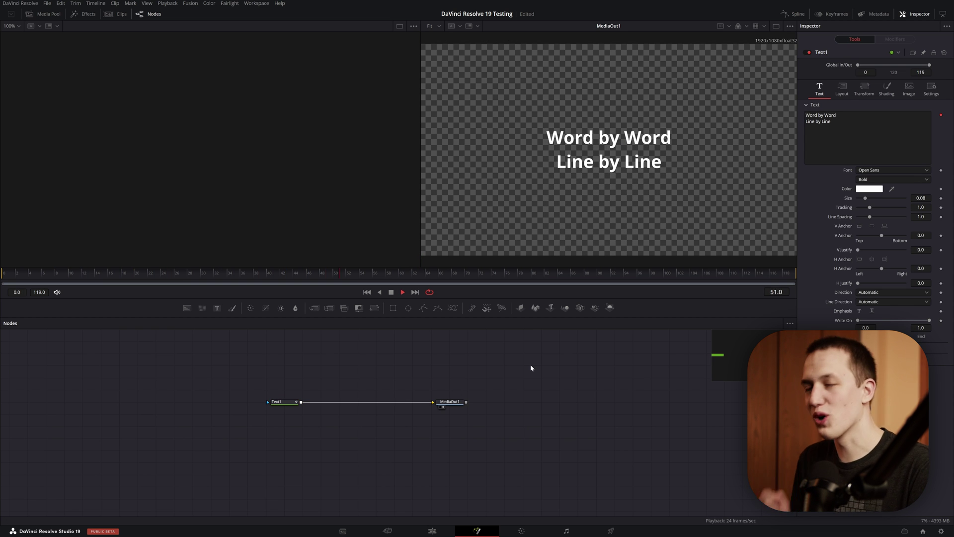
key(space)
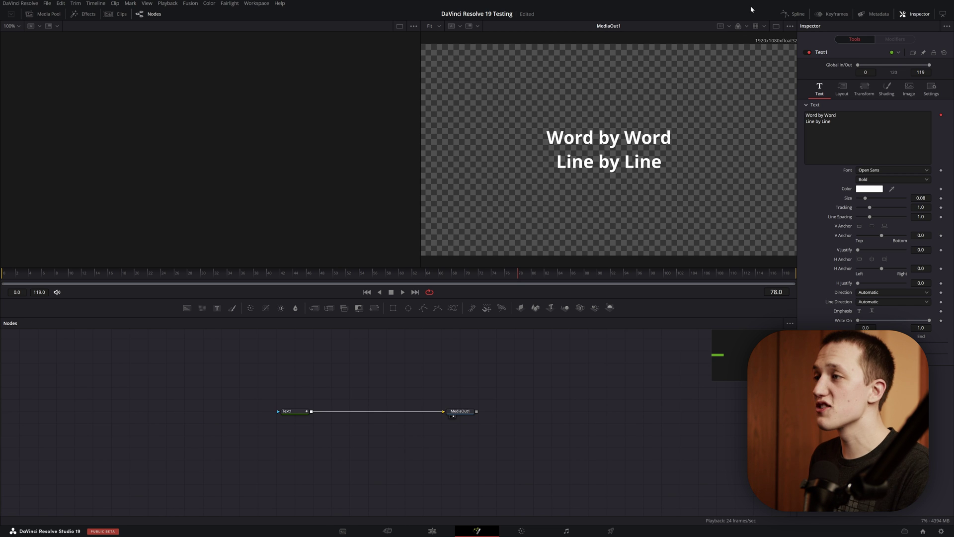
- Select Text1's Displacement keyframes in the Spline editor and smooth them with Ease In 86.5
click(797, 15)
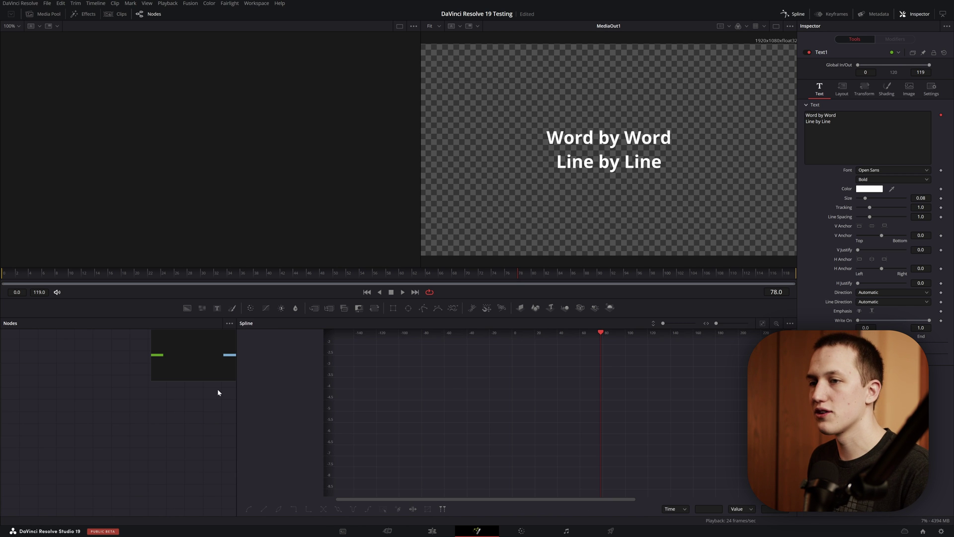
drag(217, 390, 64, 430)
click(144, 451)
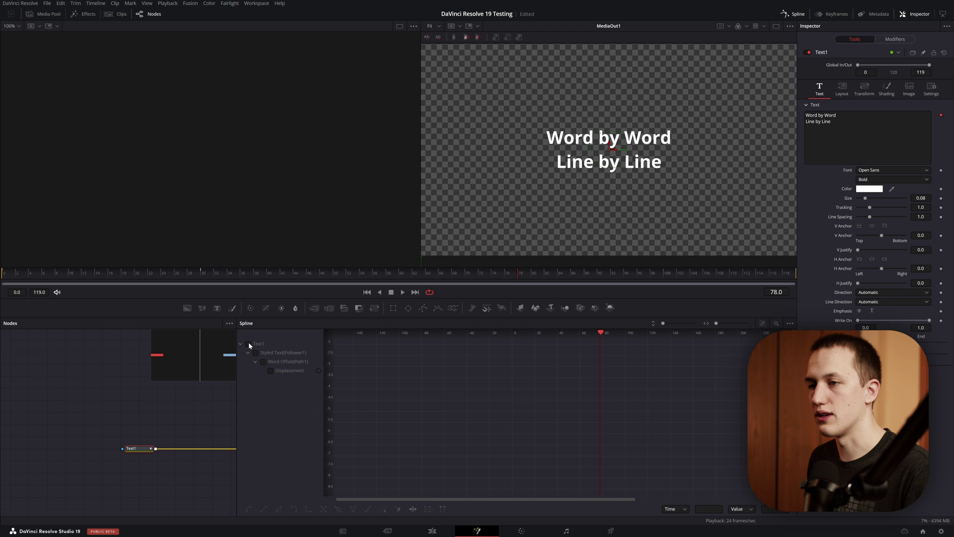
click(249, 344)
drag(628, 370, 419, 488)
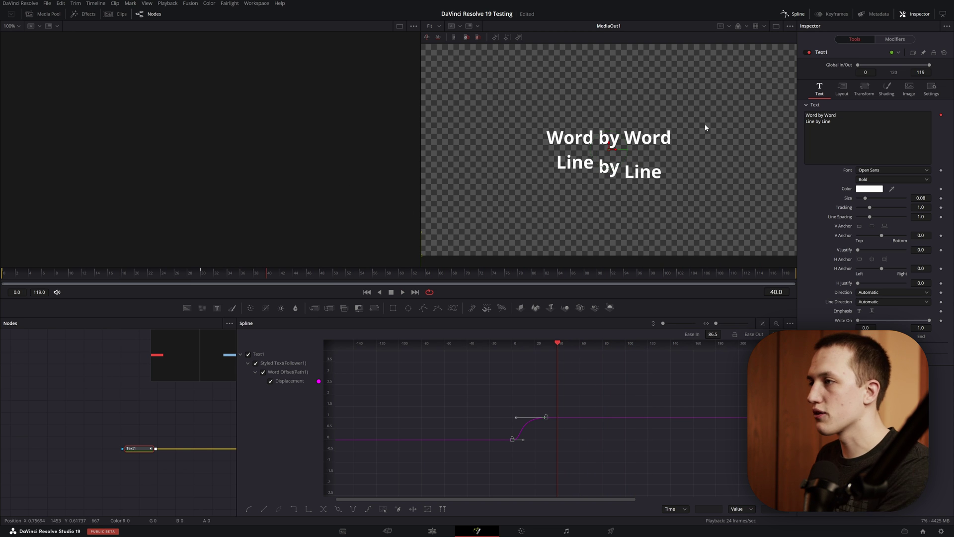
- Switch Follower1 to Characters and keyframe Rotation Y from -90 at frame 0, previewing near frame 26
click(897, 38)
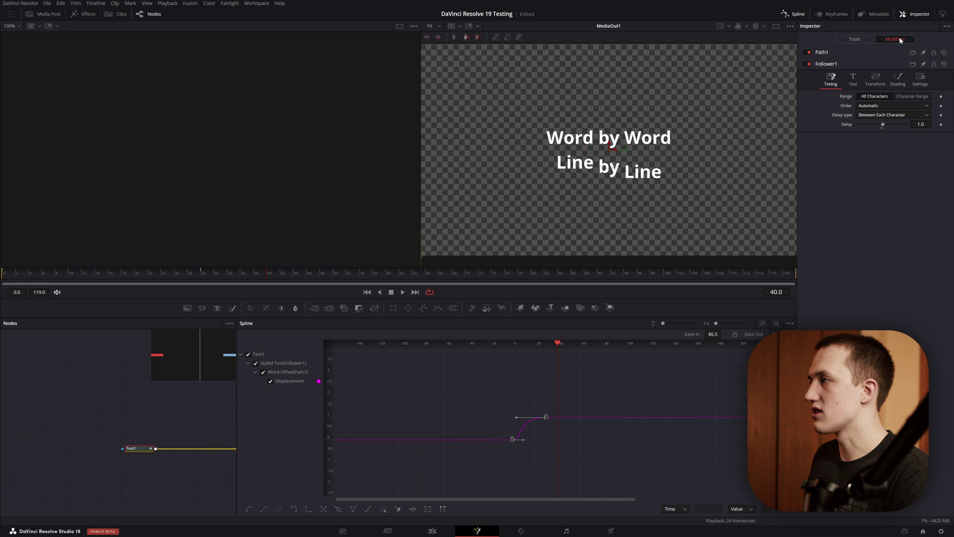
click(874, 80)
click(879, 105)
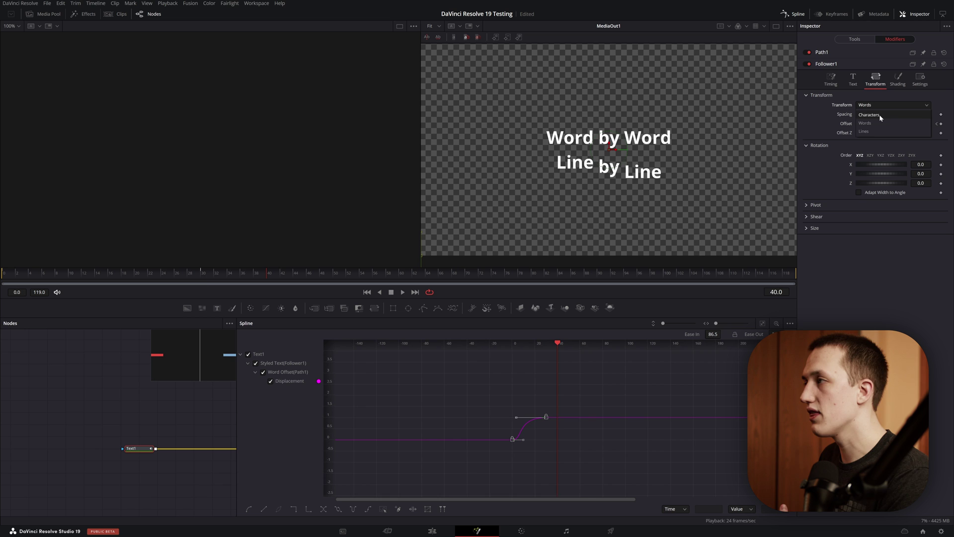
click(880, 114)
drag(219, 273, 203, 276)
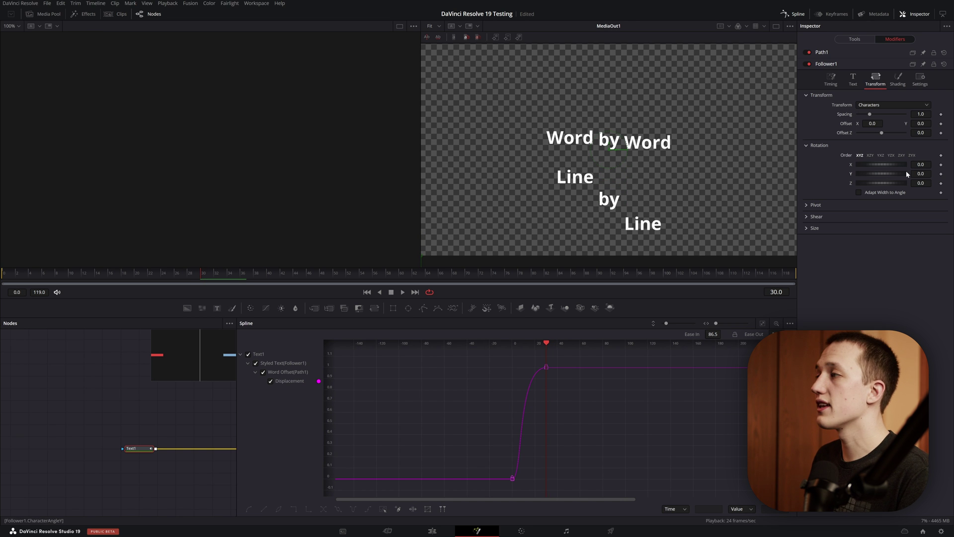
click(940, 174)
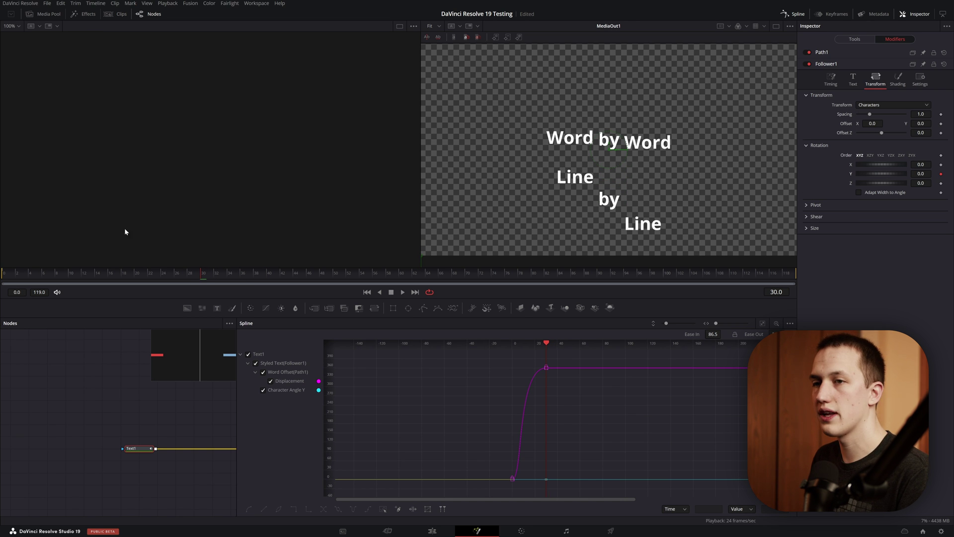
drag(86, 272, 2, 275)
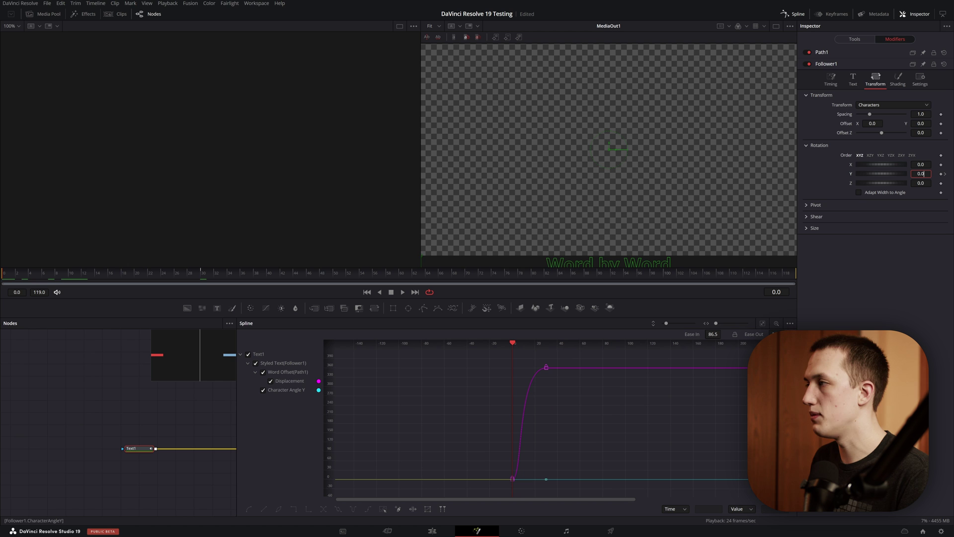
text(-90)
key(Tab)
drag(47, 276, 169, 261)
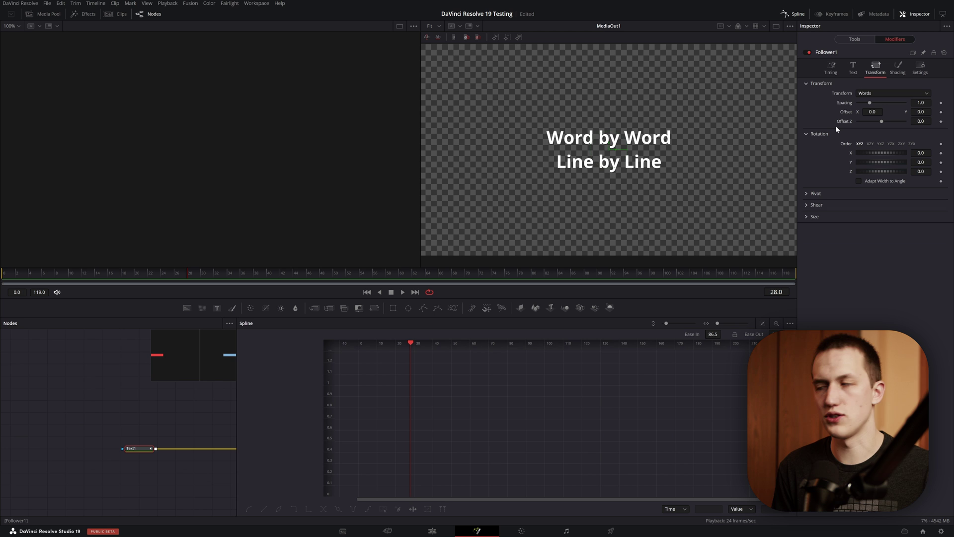
- Keyframe the Follower text Size down to 0 at frame 0 and preview it
click(852, 68)
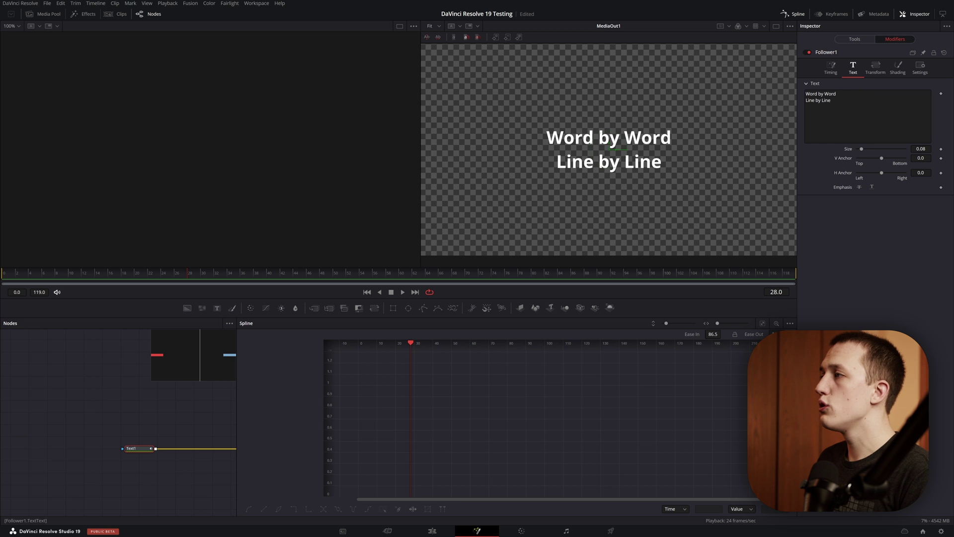
click(941, 150)
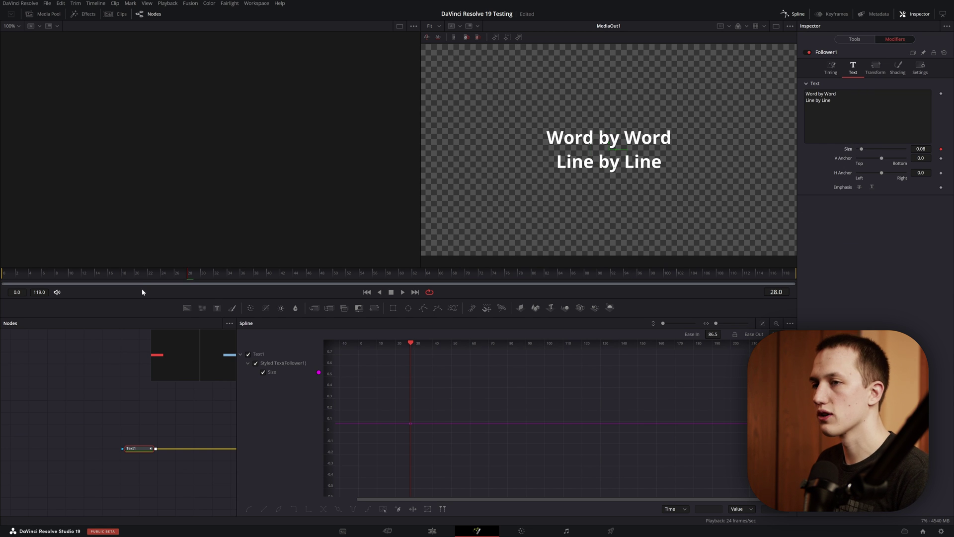
drag(117, 275, 2, 273)
drag(860, 149, 796, 152)
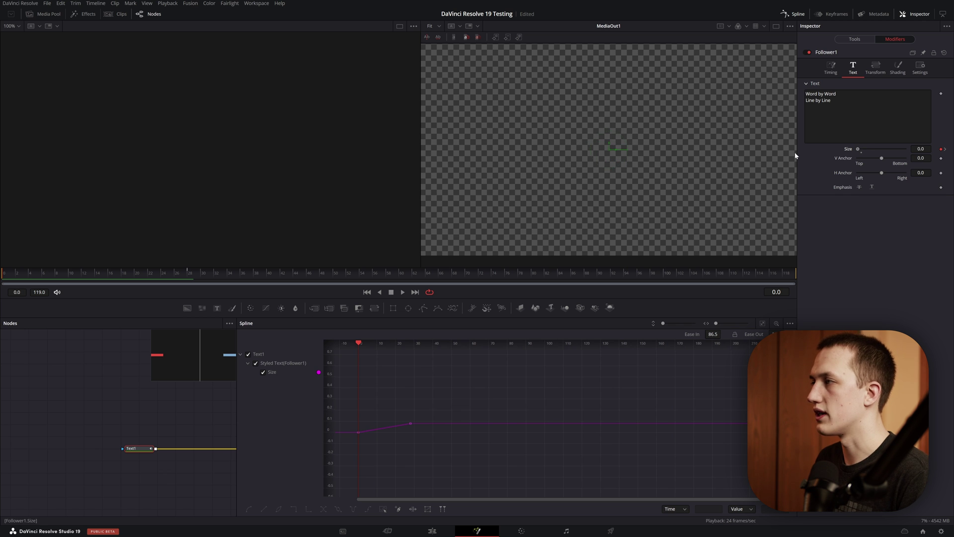
key(space)
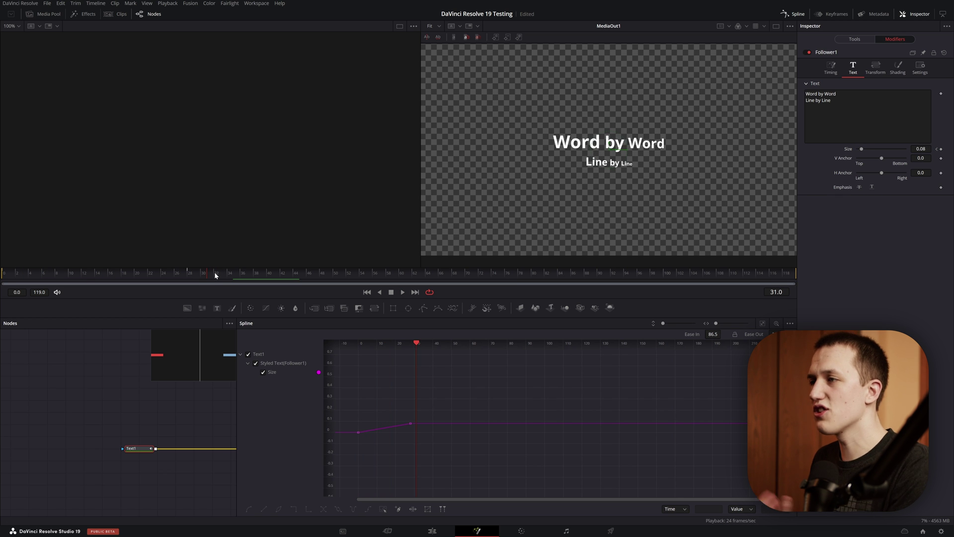
drag(214, 272, 247, 261)
- Keyframe word Size X and Y to 0 at frame 0 so words grow in
click(874, 70)
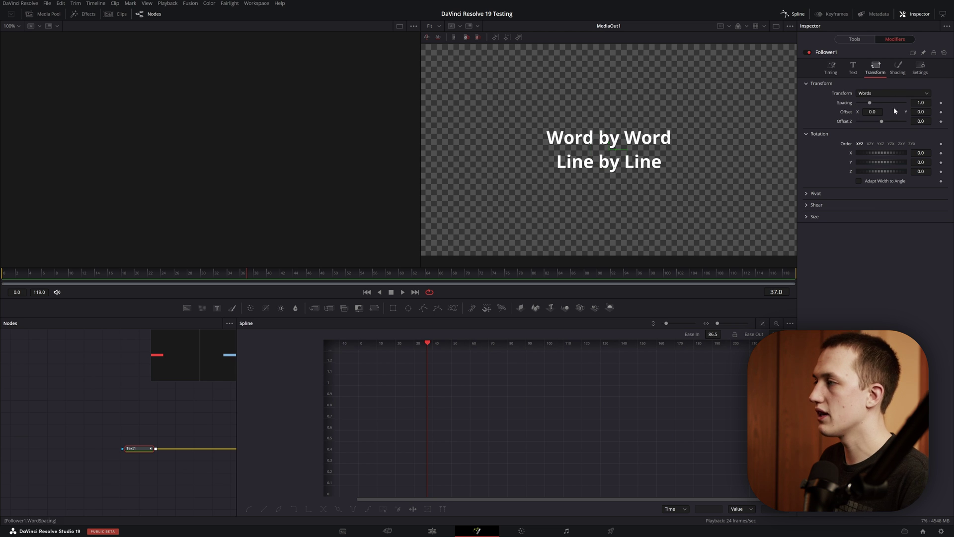
click(808, 217)
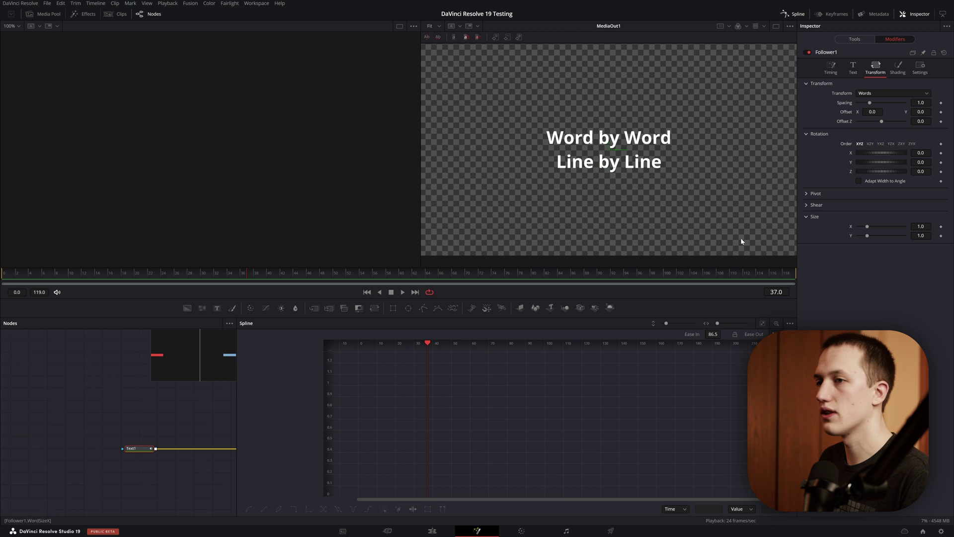
click(940, 229)
click(232, 278)
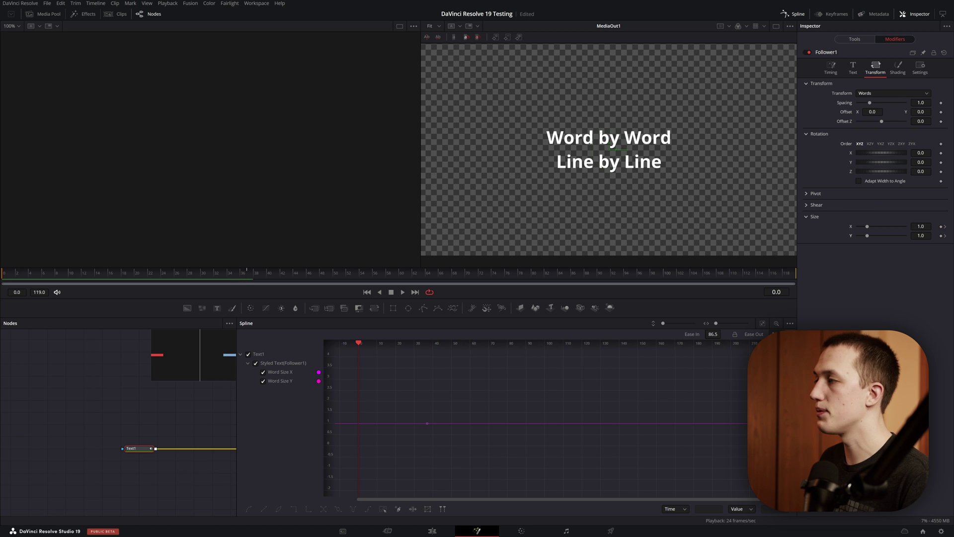
drag(867, 227, 834, 234)
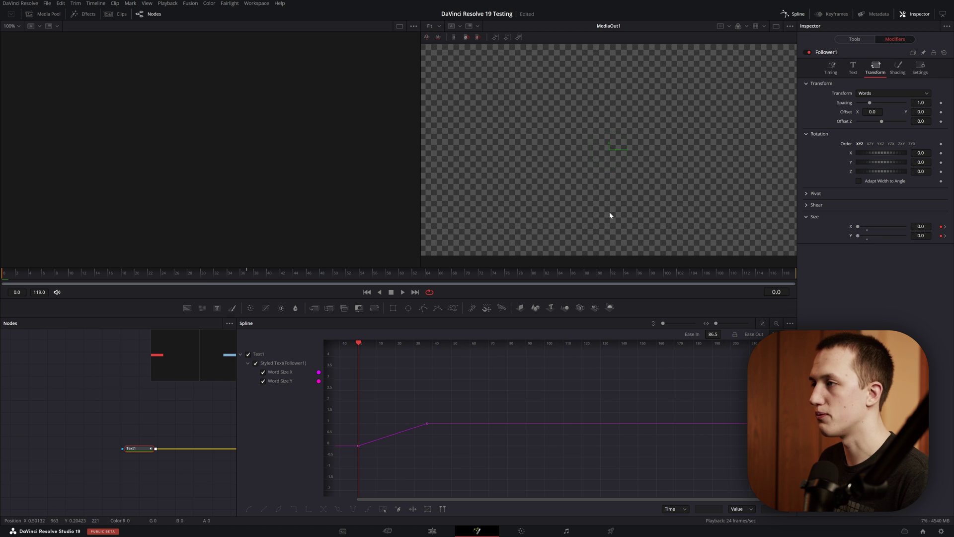
drag(346, 273, 64, 272)
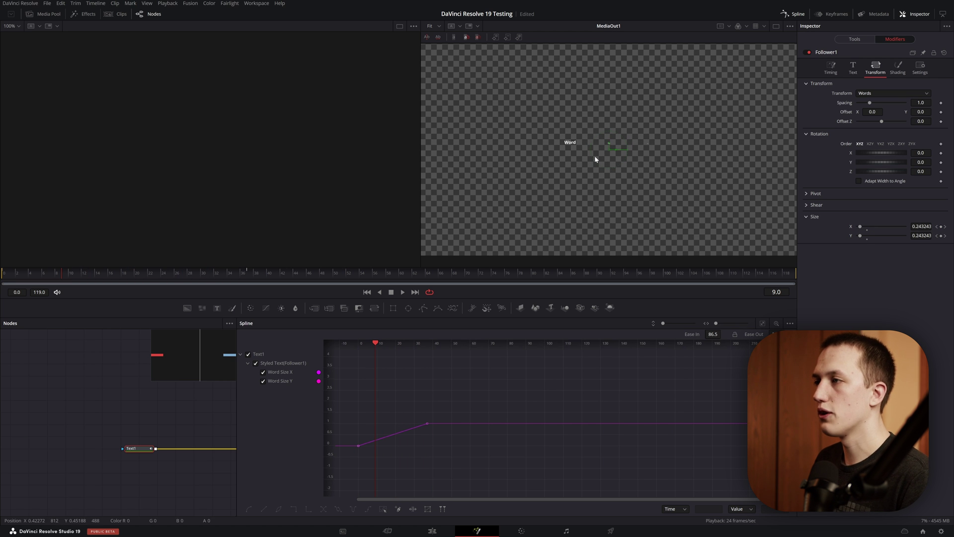
key(space)
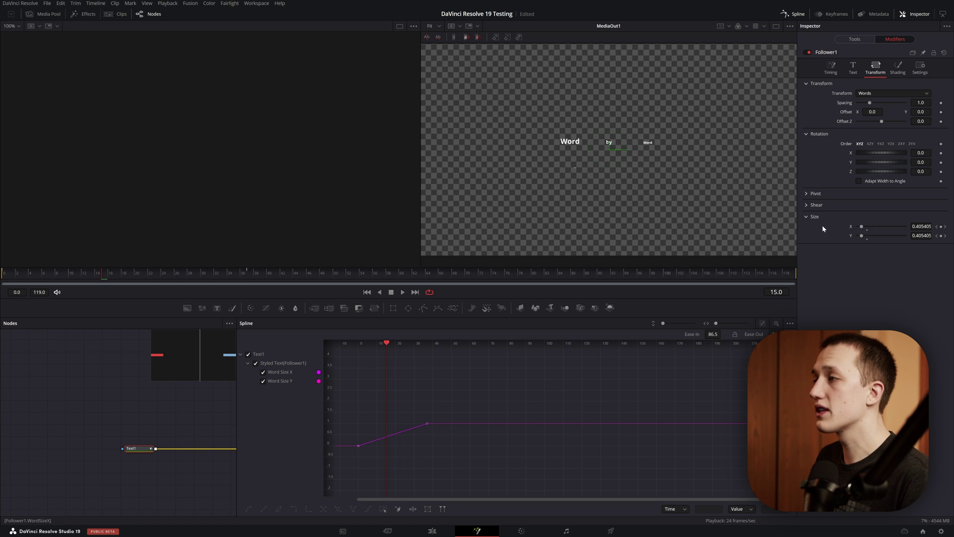
- Keyframe the word Pivot with Pivot Y at 0.014 and preview across frames
click(809, 195)
click(940, 204)
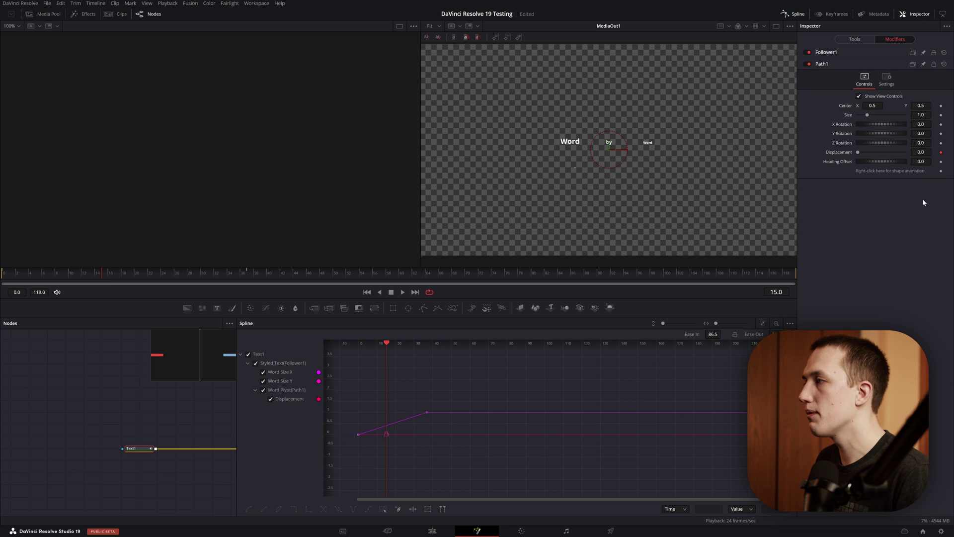
click(862, 55)
drag(920, 203, 923, 203)
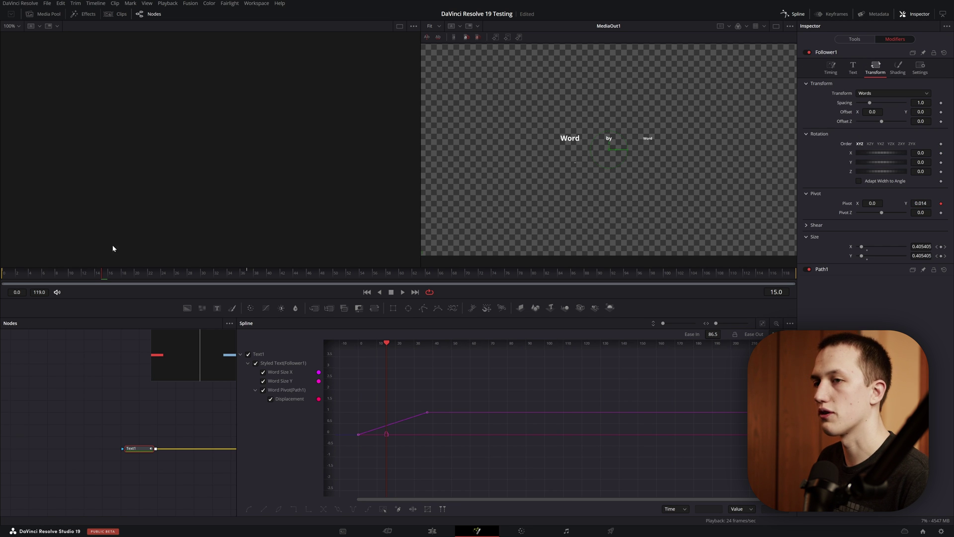
drag(111, 277, 214, 332)
- Smooth the Word Size keyframes, raise Ease In to 70.3, and play the result
drag(357, 399, 431, 386)
drag(583, 381, 335, 467)
click(249, 509)
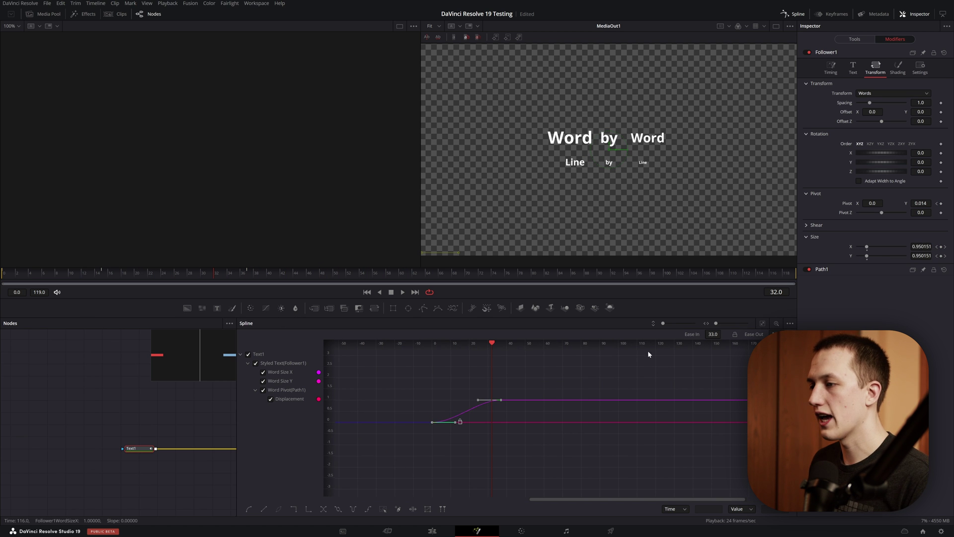
mouse_move(713, 333)
mouse_down()
mouse_move(736, 333)
mouse_move(721, 333)
mouse_up()
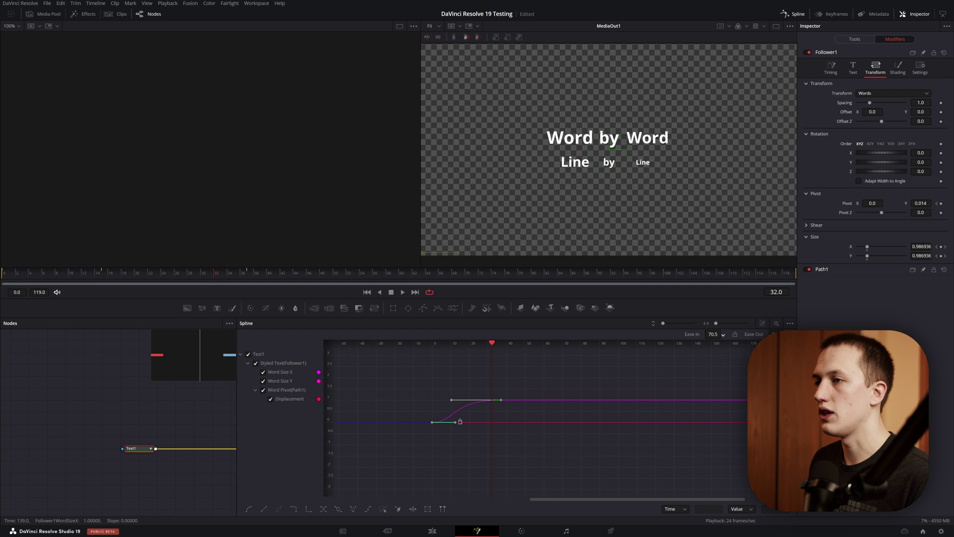
key(space)
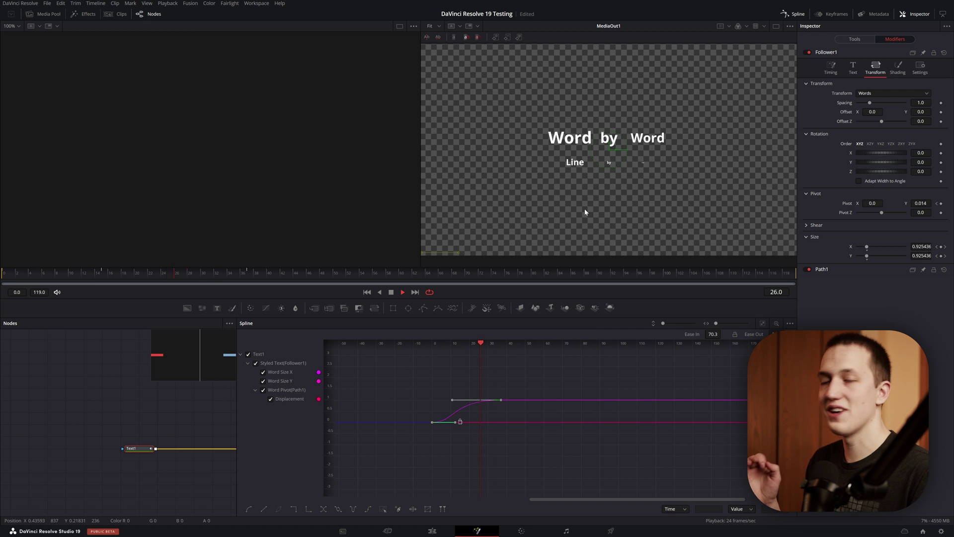